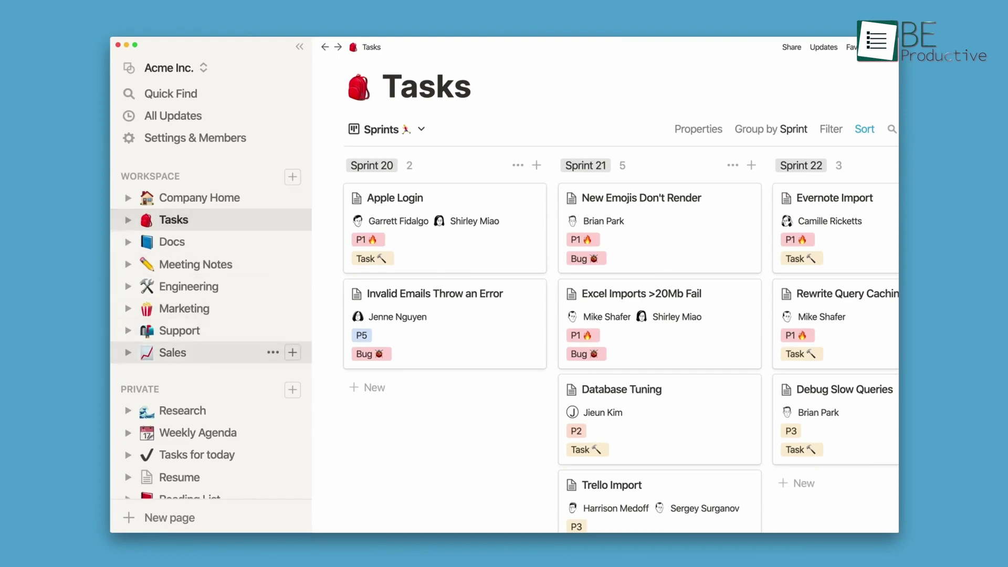
# Step: Visit the Sales and Marketing pages, then type 'Marketing' as the template's new title
pyautogui.click(173, 352)
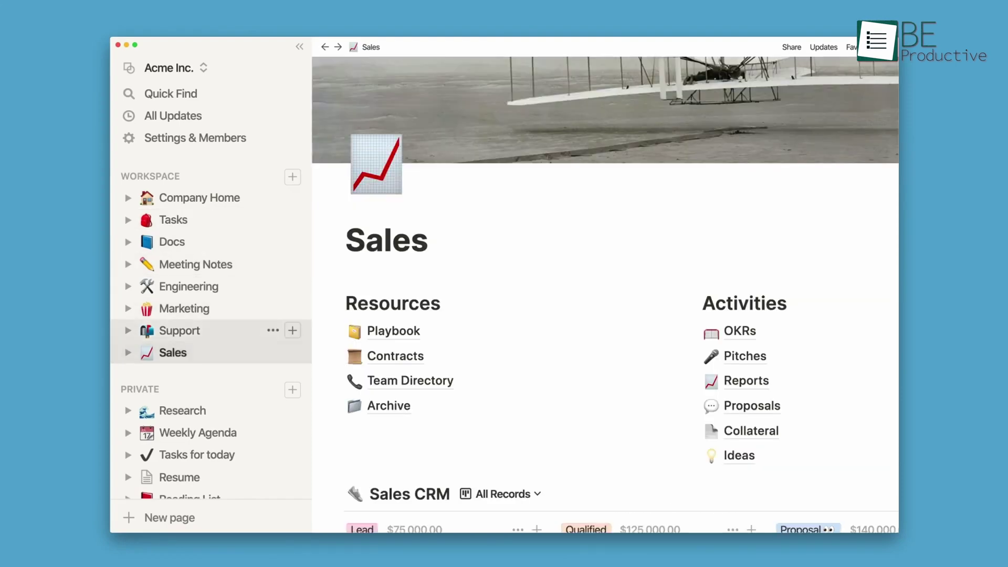
pyautogui.click(184, 308)
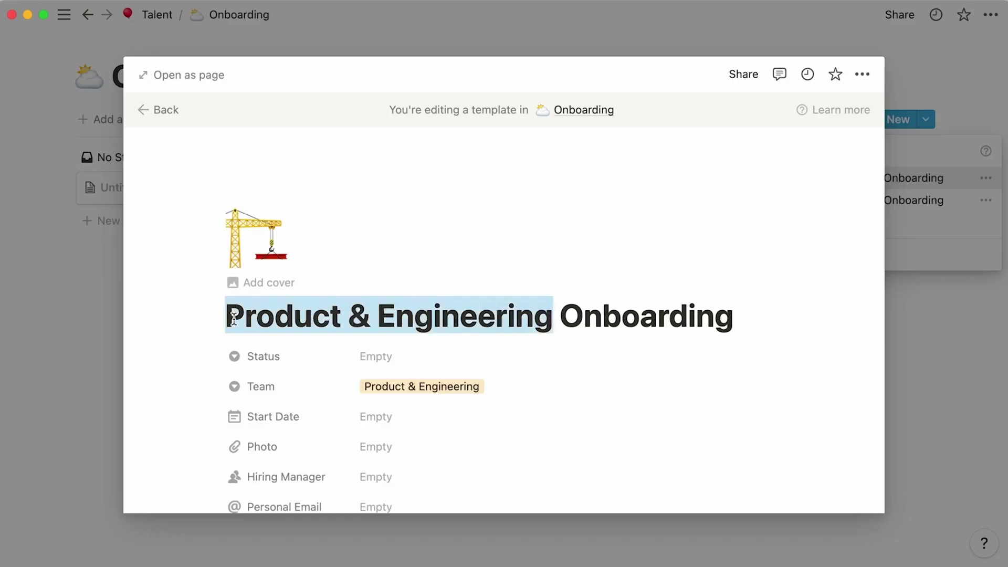
pyautogui.write('Marketing')
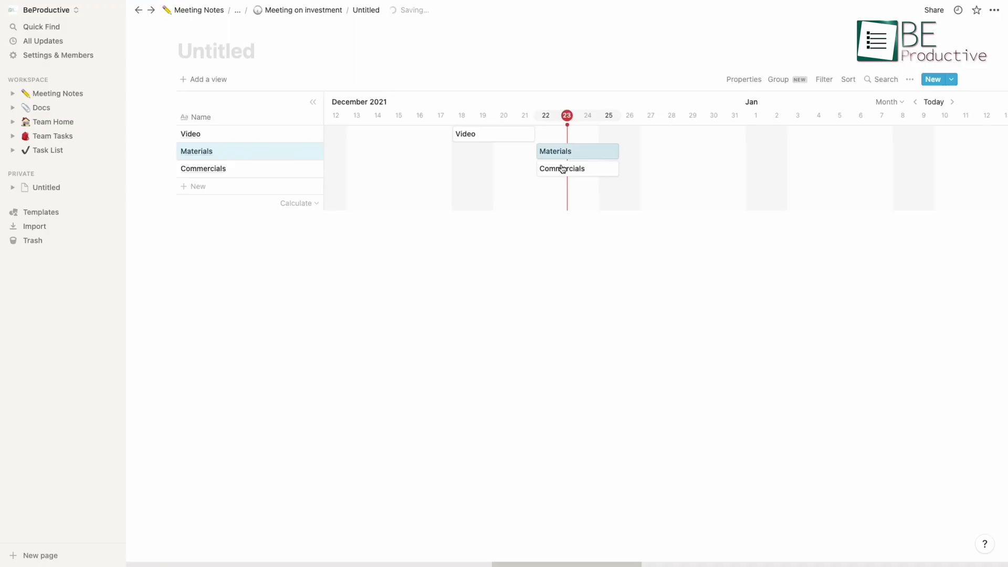
# Step: Drag the Commercials bar later on the timeline and start a calendar page on December 24
pyautogui.moveTo(561, 169); pyautogui.dragTo(628, 172)
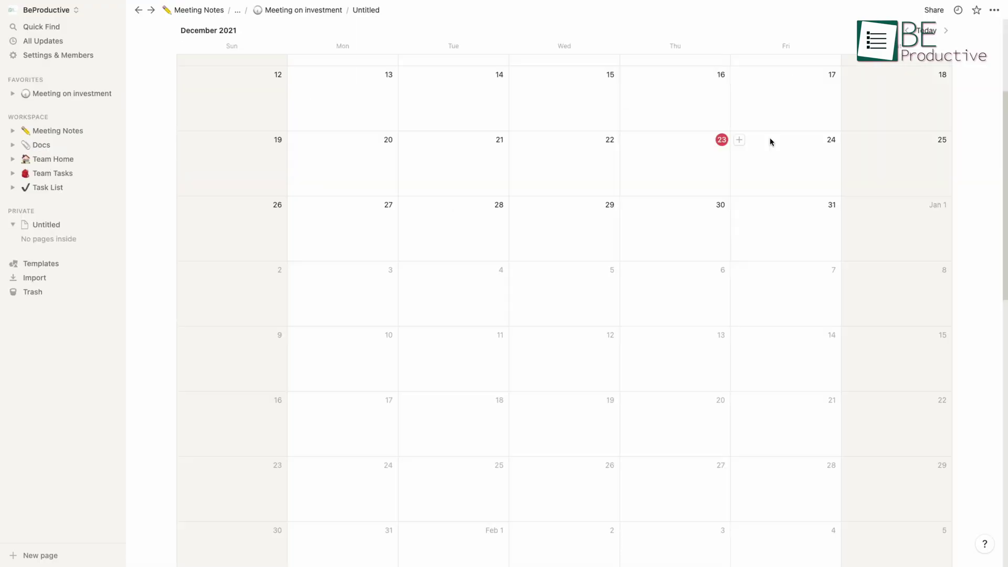
pyautogui.click(743, 142)
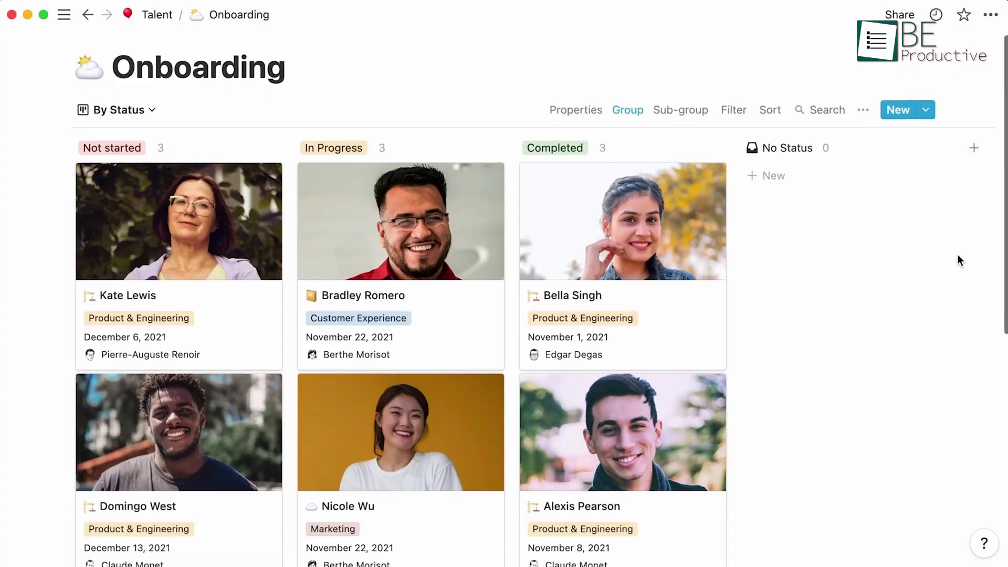
pyautogui.scroll(-5, 956, 254)
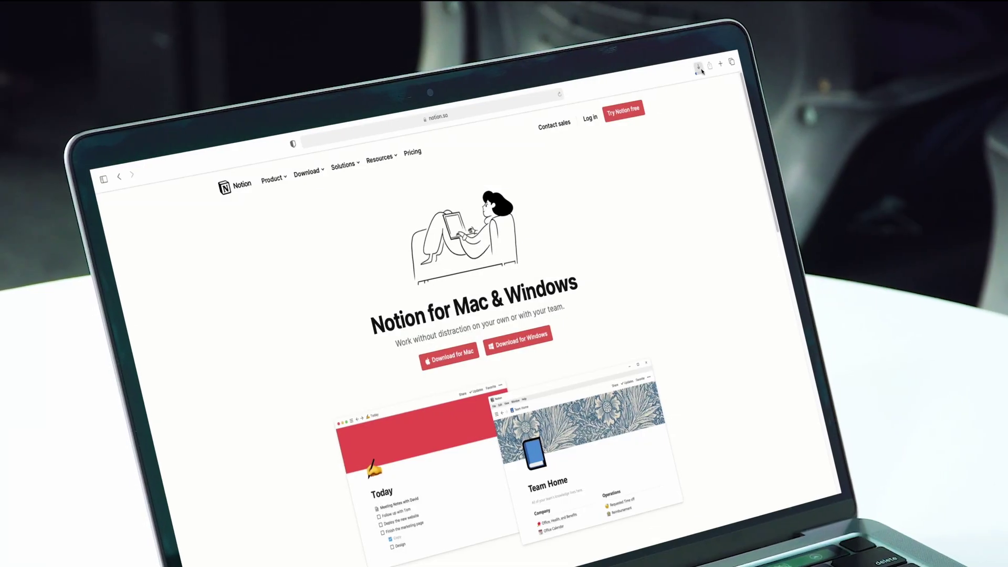
# Step: Check the Notion Mac installer's download progress in Safari's Downloads panel
pyautogui.click(693, 68)
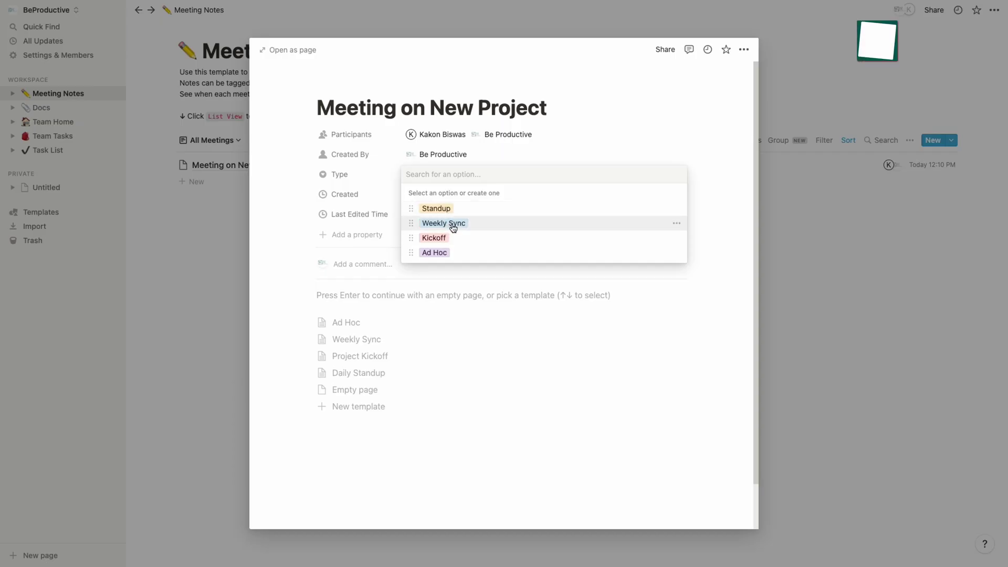
# Step: Set Meeting on New Project's type to Standup and insert a Board database on Meeting on investment
pyautogui.click(452, 210)
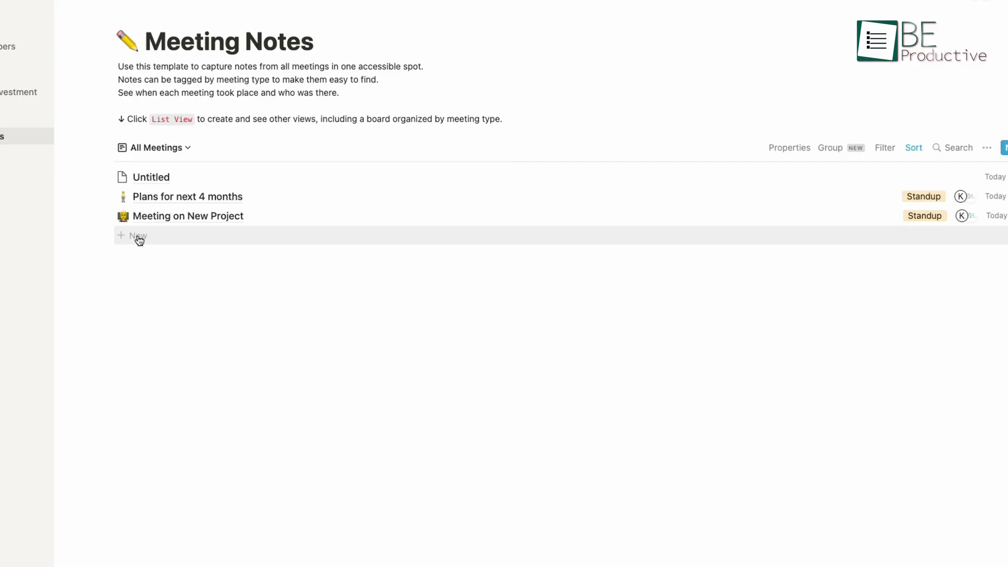
pyautogui.click(137, 235)
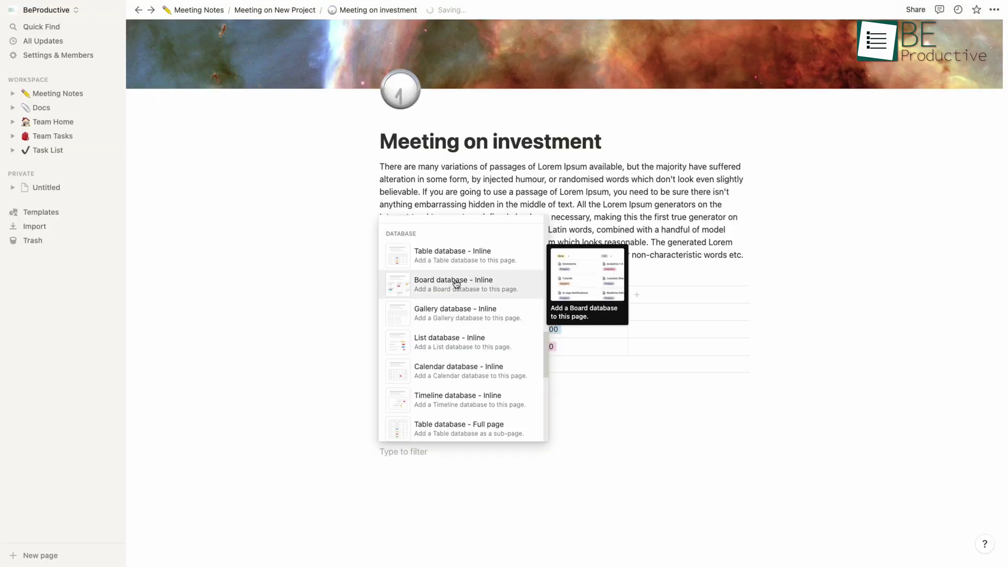
pyautogui.click(456, 284)
# Step: Visit the Time subpage, return to Meeting on investment, and open the first paragraph's options
pyautogui.click(402, 393)
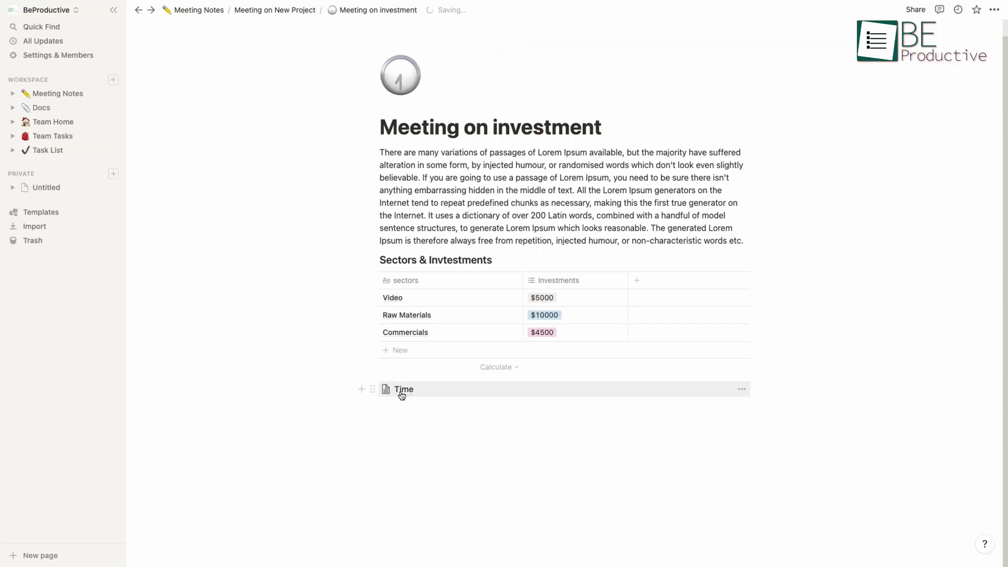
pyautogui.click(136, 10)
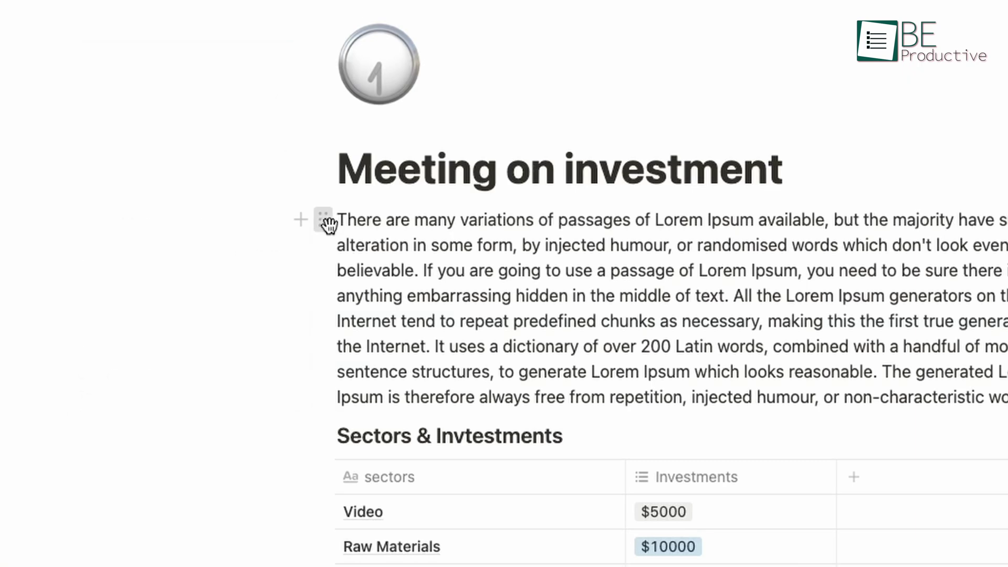
pyautogui.click(170, 131)
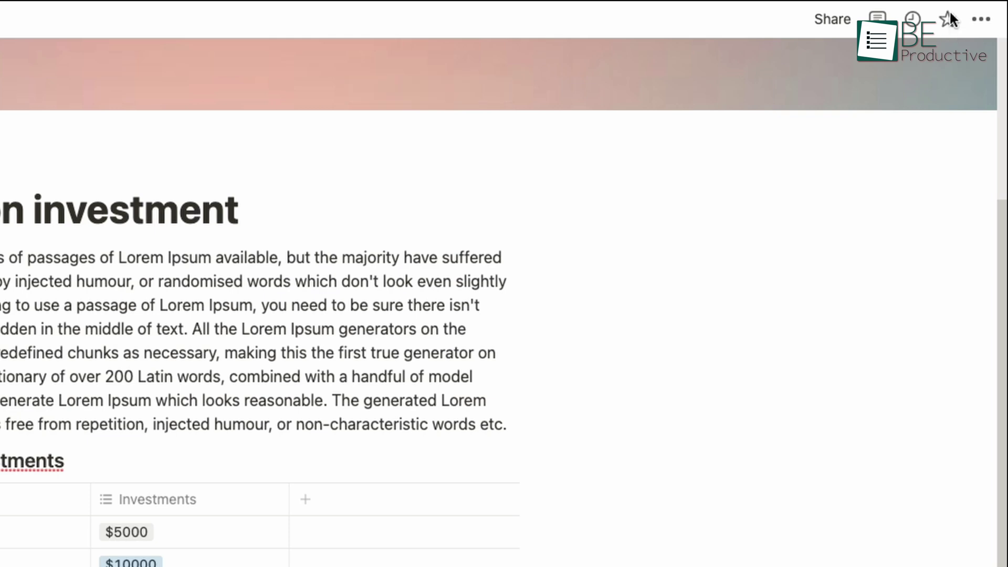
# Step: Look over the page's comments and update history, then bring up its sharing options
pyautogui.click(880, 19)
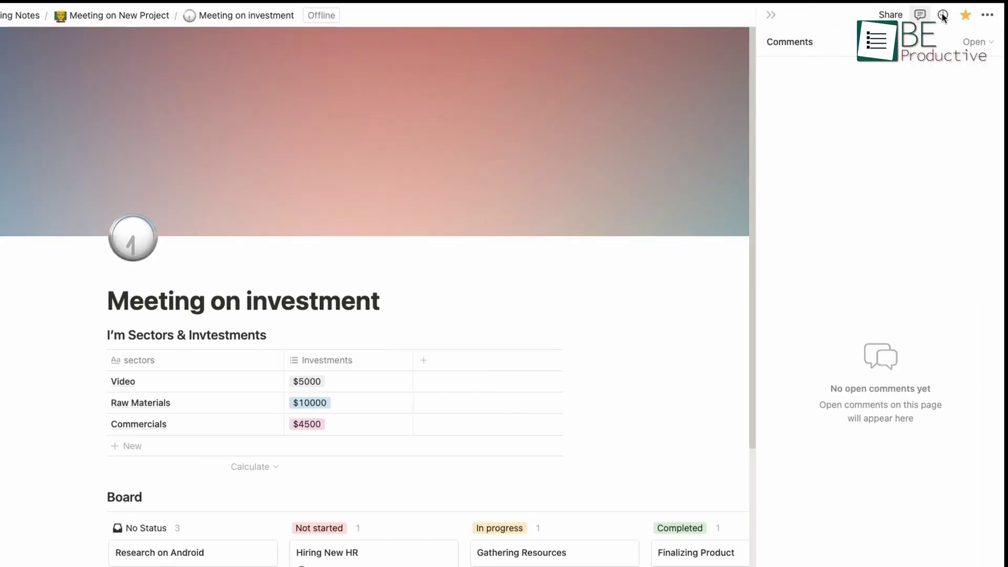
pyautogui.click(943, 16)
pyautogui.click(892, 15)
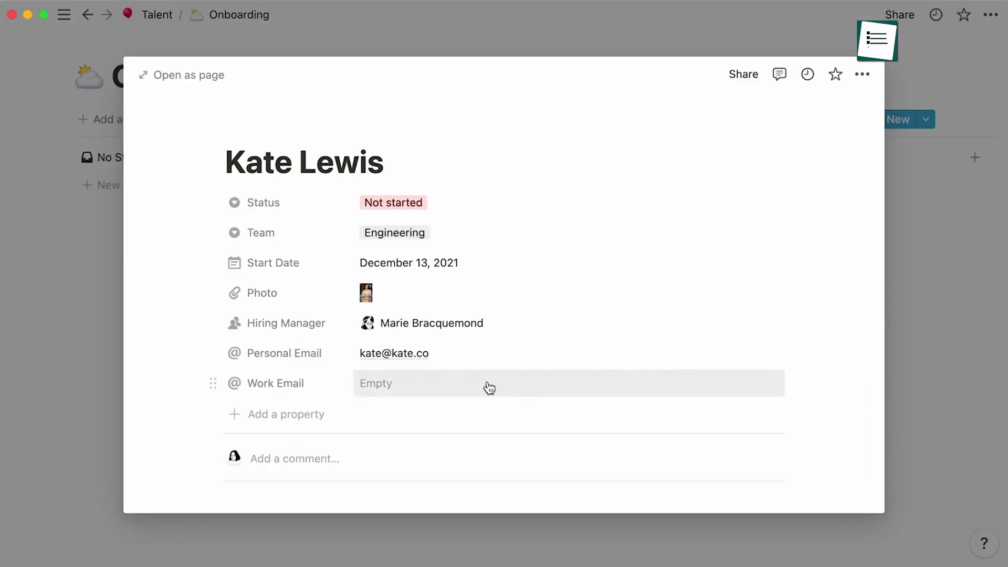
# Step: Search 'onboarding' in Invite and show the access levels for Everyone at Acme Inc
pyautogui.click(741, 79)
pyautogui.click(854, 198)
pyautogui.write('onboarding')
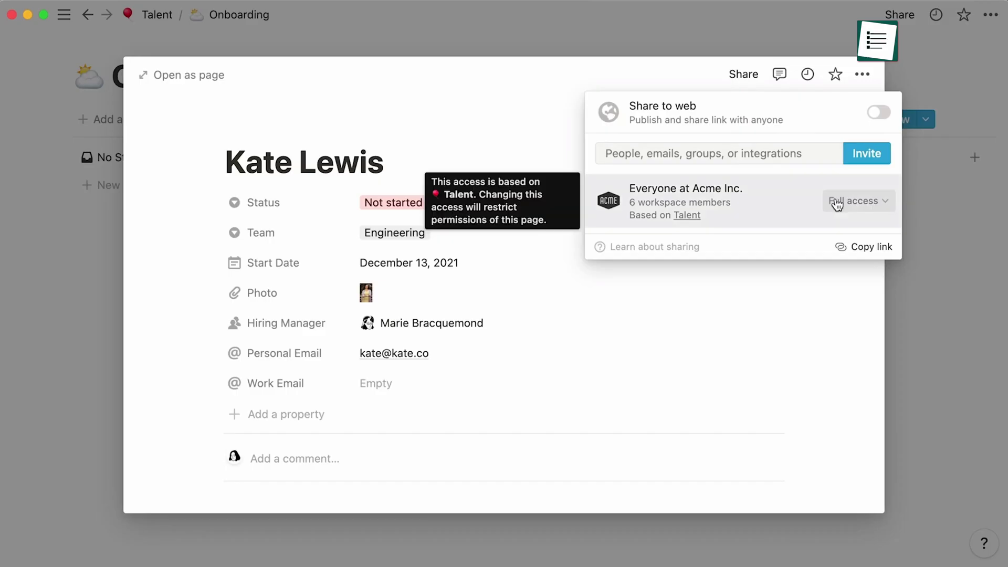
pyautogui.click(837, 204)
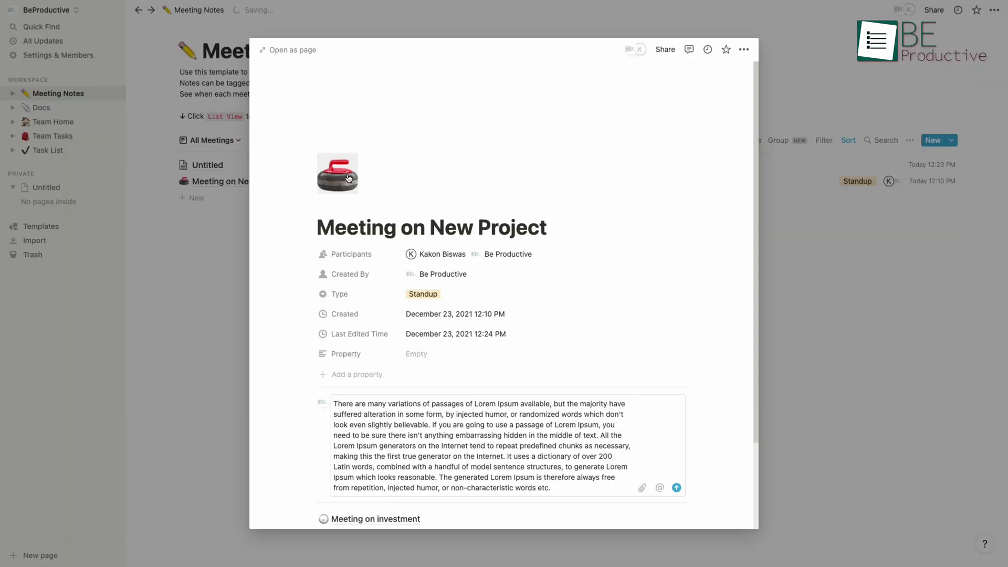
# Step: Use the nebula image as the Meeting on investment page cover
pyautogui.click(336, 179)
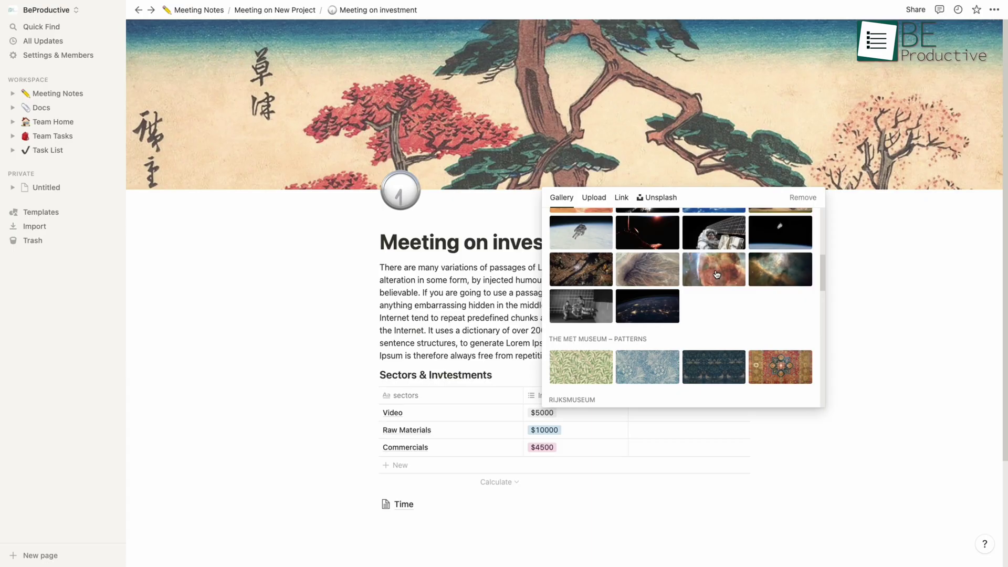
pyautogui.click(714, 270)
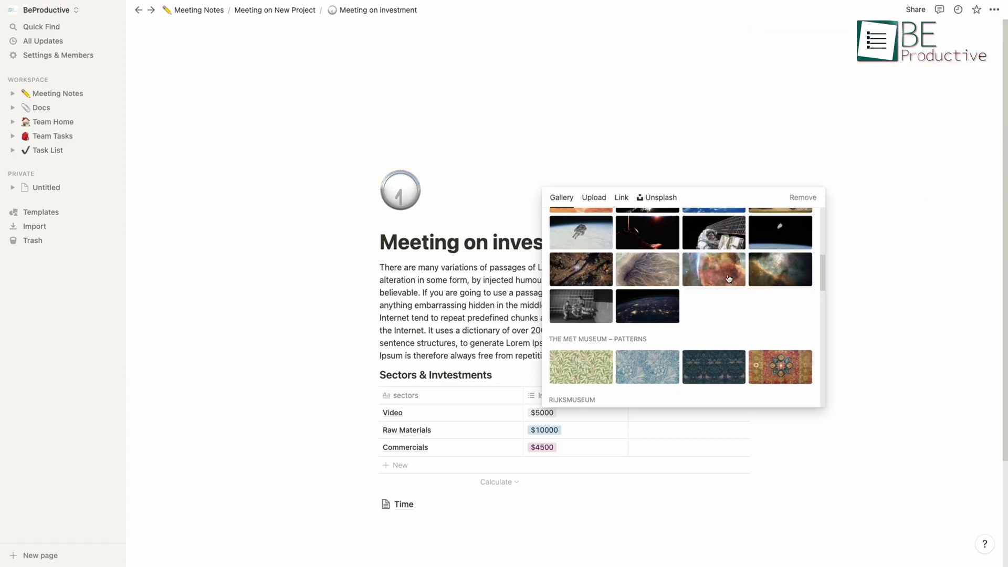
pyautogui.scroll(-10, 746, 298)
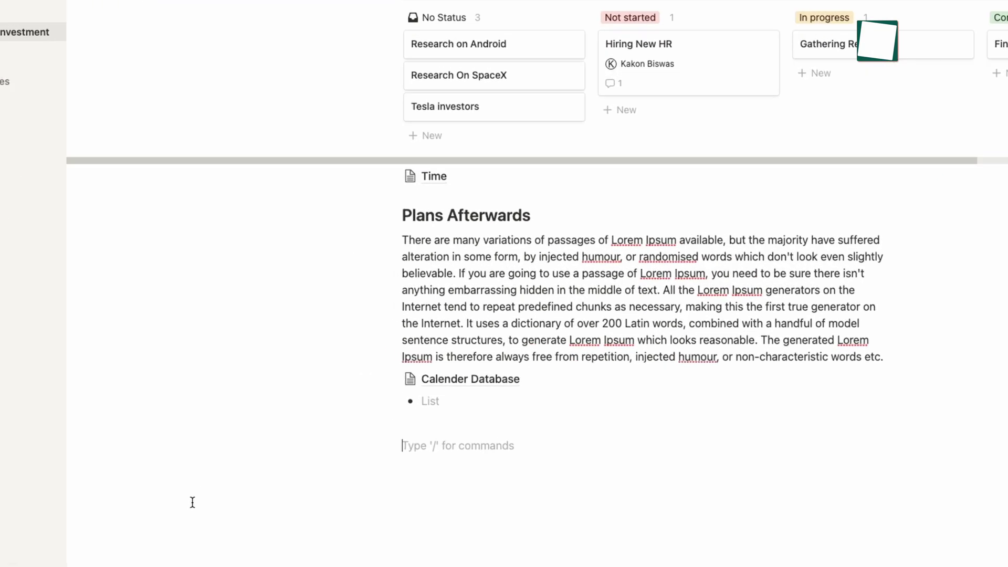
# Step: Insert a new subpage below Plans Afterwards and select the Plans Afterwards paragraph
pyautogui.click(384, 441)
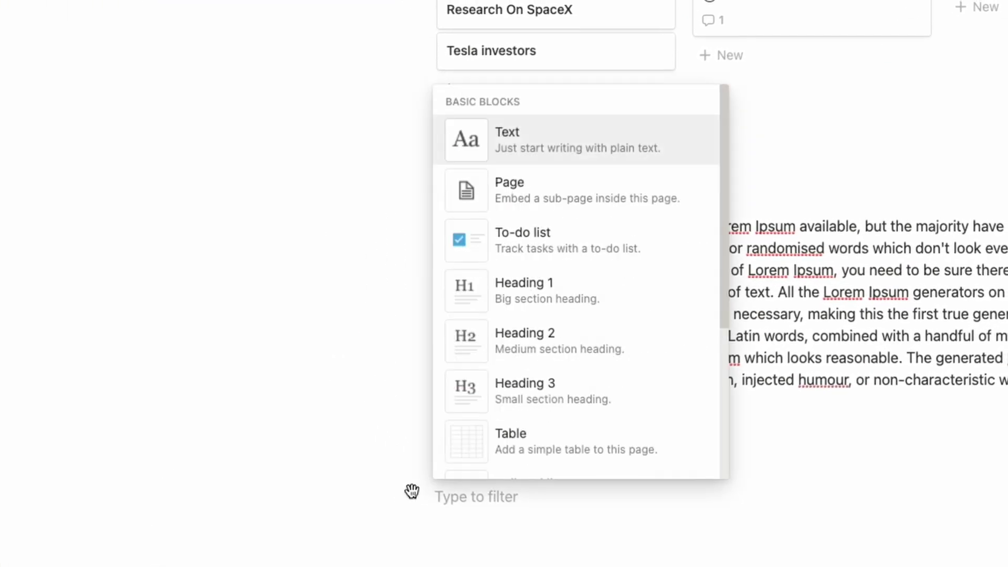
pyautogui.click(542, 198)
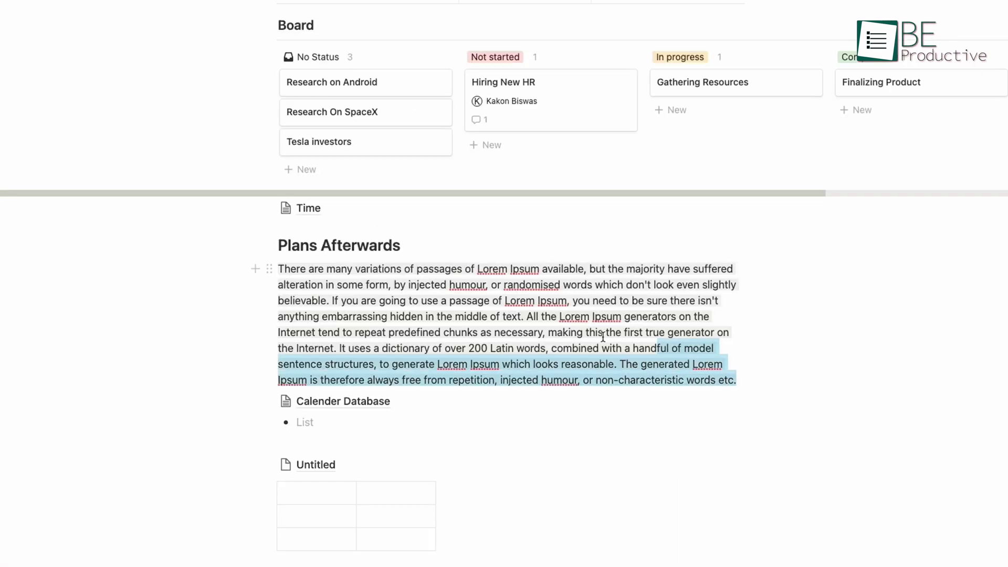
pyautogui.moveTo(651, 348); pyautogui.dragTo(398, 262)
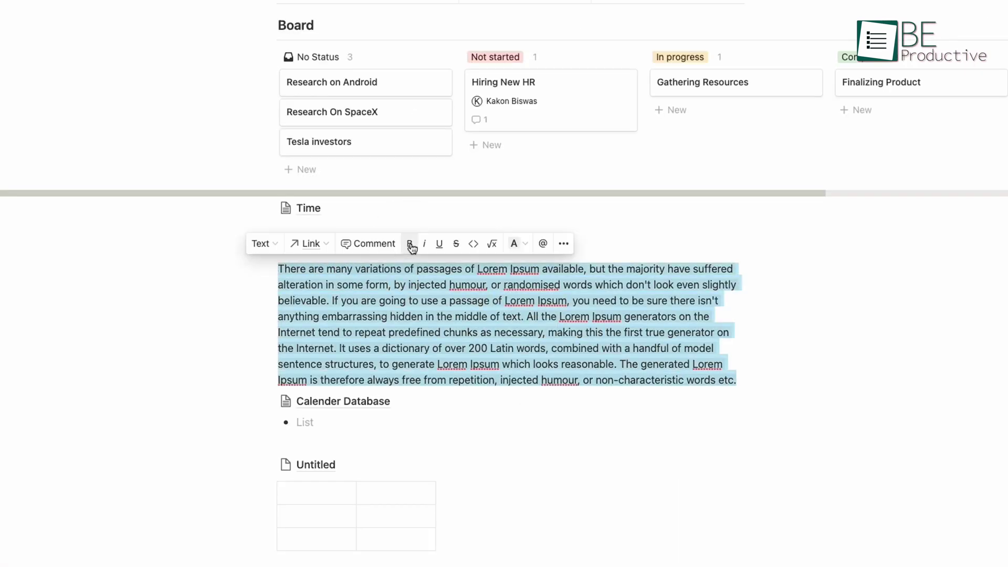
# Step: Bold the Plans Afterwards paragraph, browse the block menu, and open the All Updates feed
pyautogui.click(410, 245)
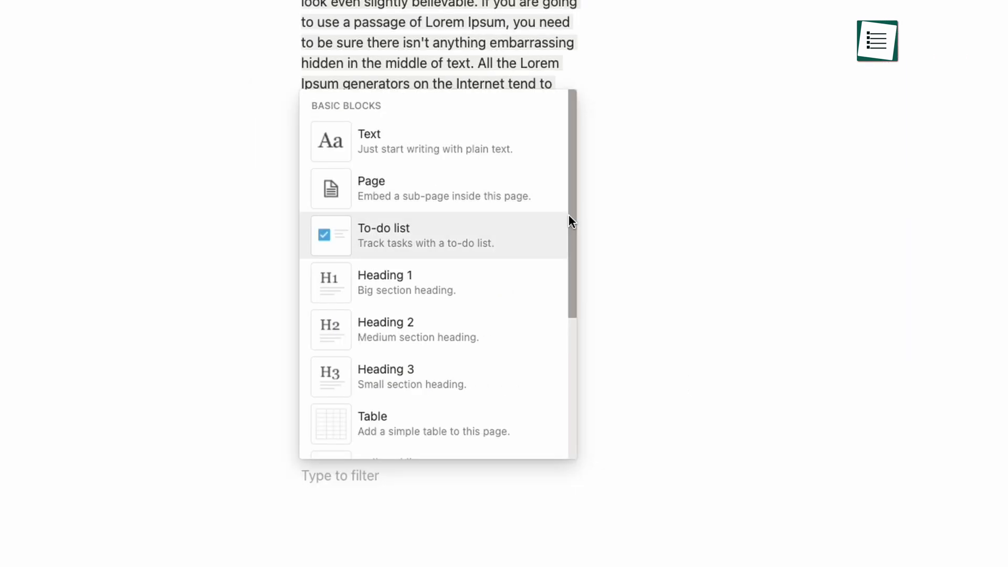
pyautogui.scroll(-15, 568, 214)
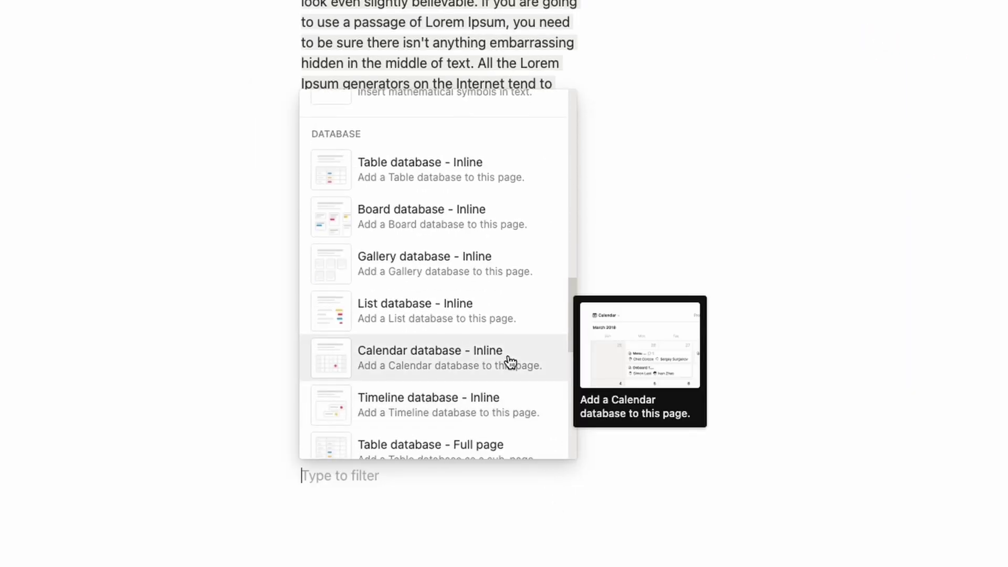
pyautogui.scroll(-2, 512, 359)
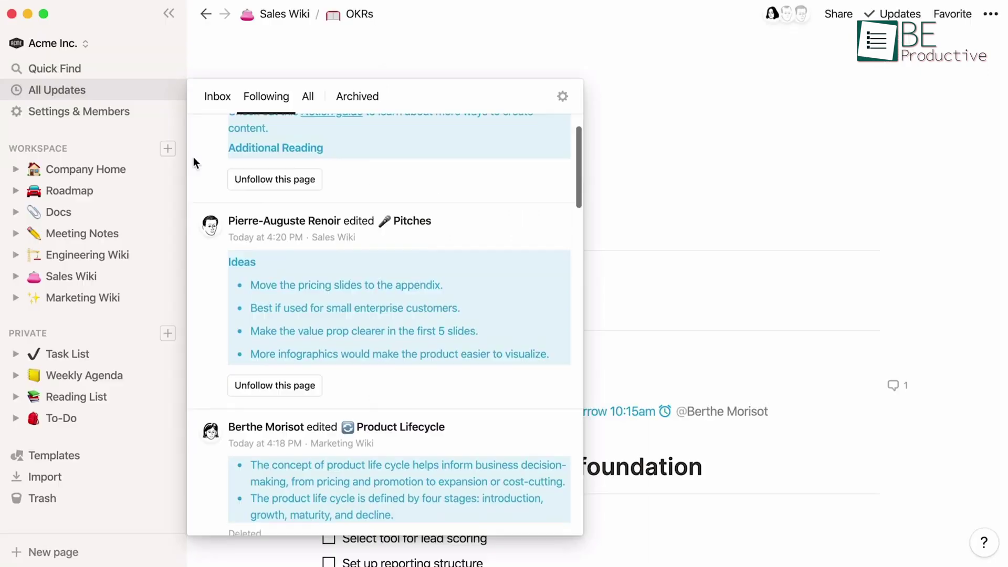
pyautogui.scroll(2, 194, 156)
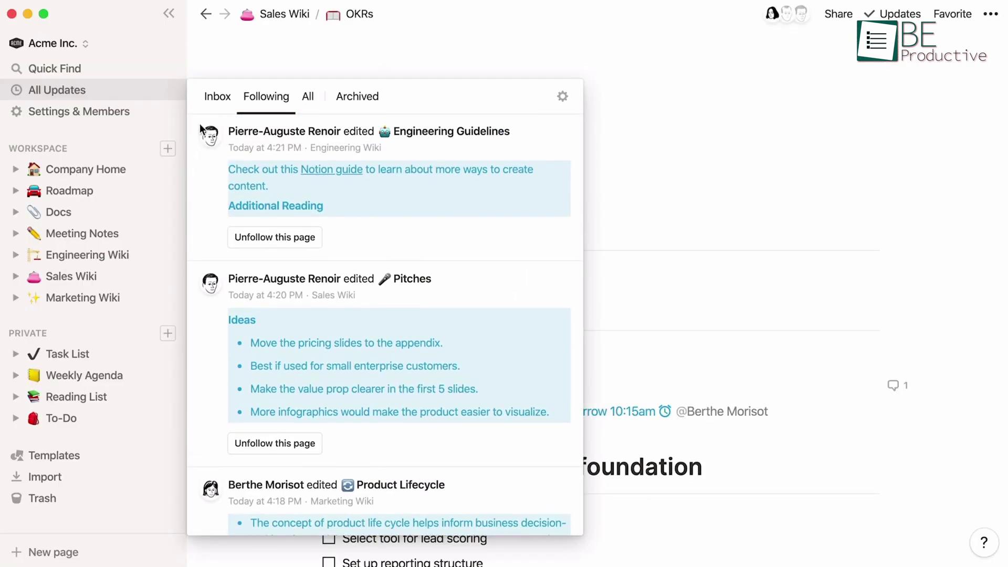
pyautogui.click(207, 100)
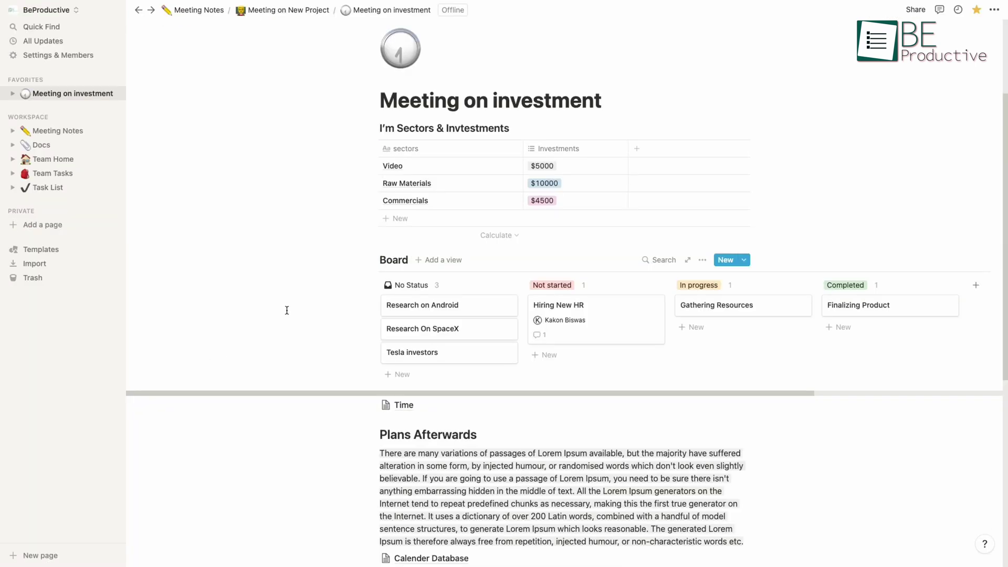
# Step: Move the I'm Sectors & Invtestments table below the Board and apply the Project Kickoff template
pyautogui.moveTo(372, 130); pyautogui.dragTo(381, 280)
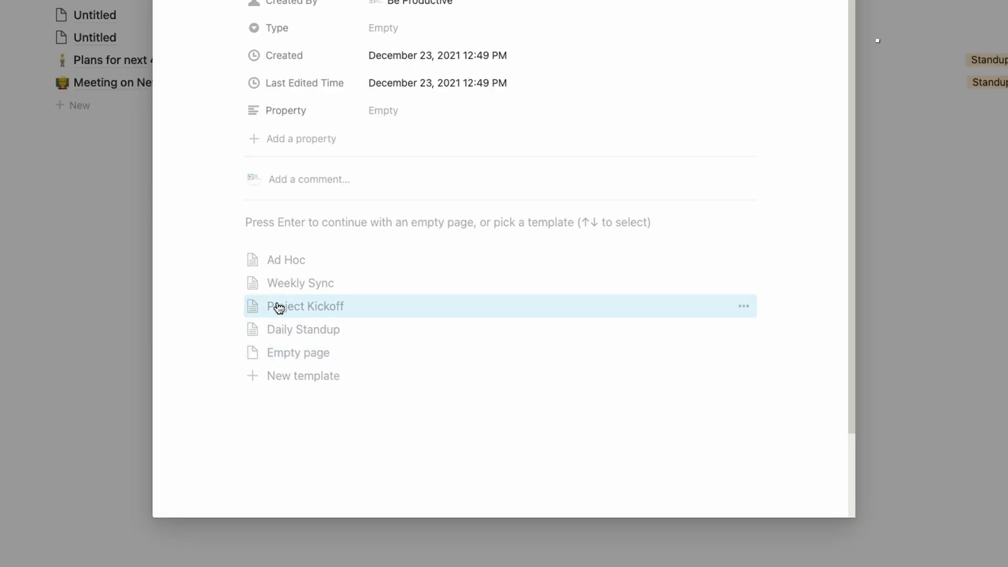
pyautogui.click(279, 307)
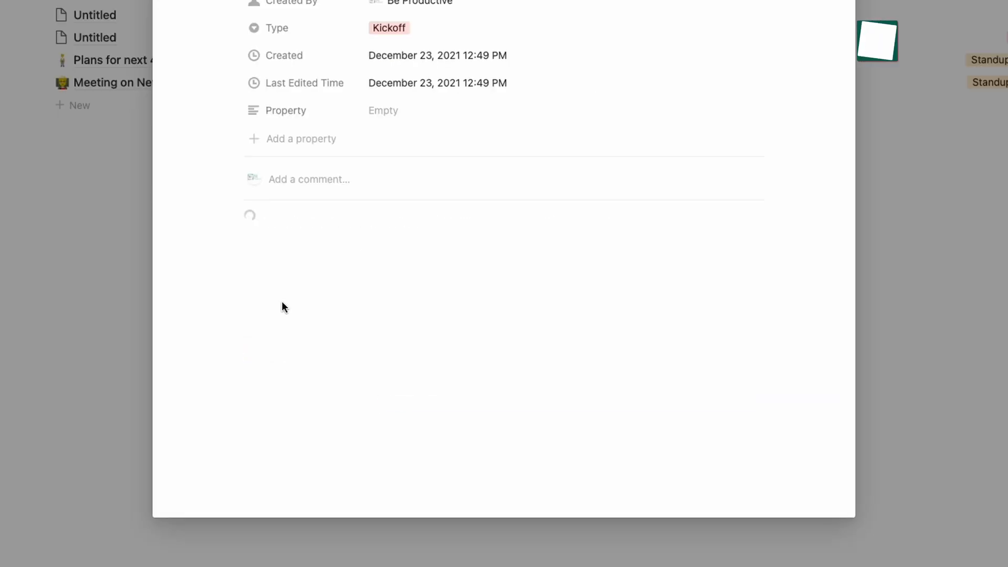
pyautogui.scroll(-2, 528, 514)
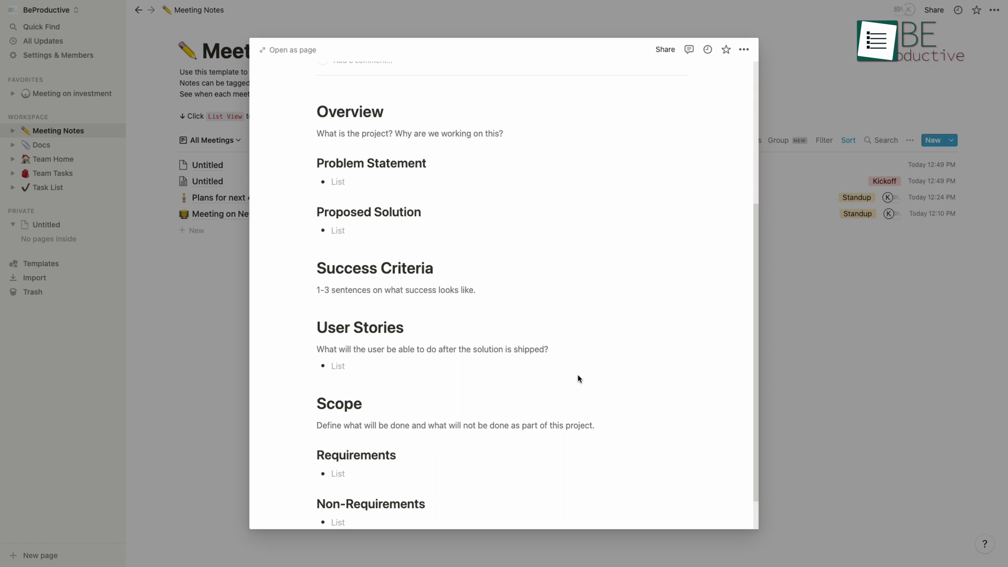
pyautogui.scroll(-1, 578, 379)
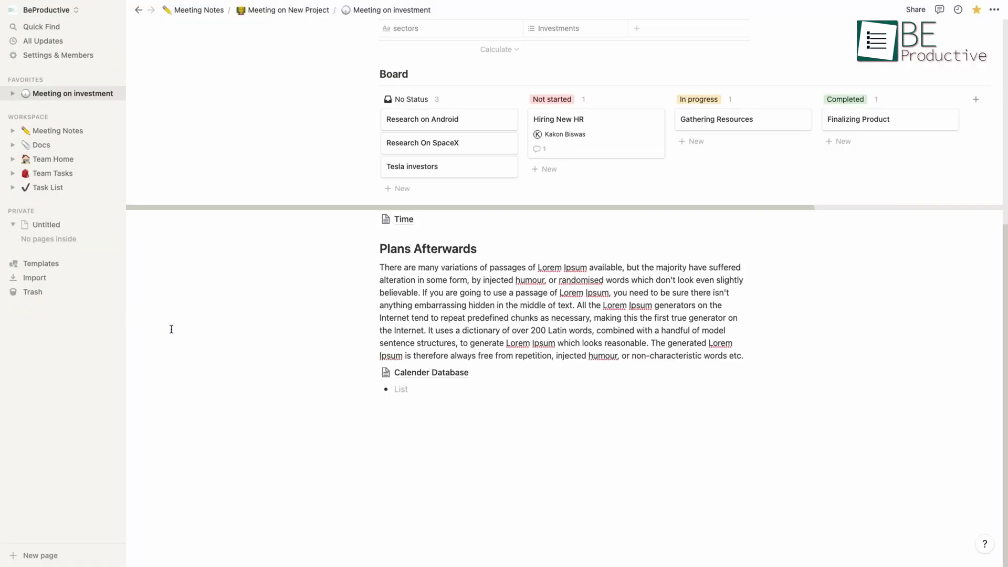
pyautogui.click(32, 279)
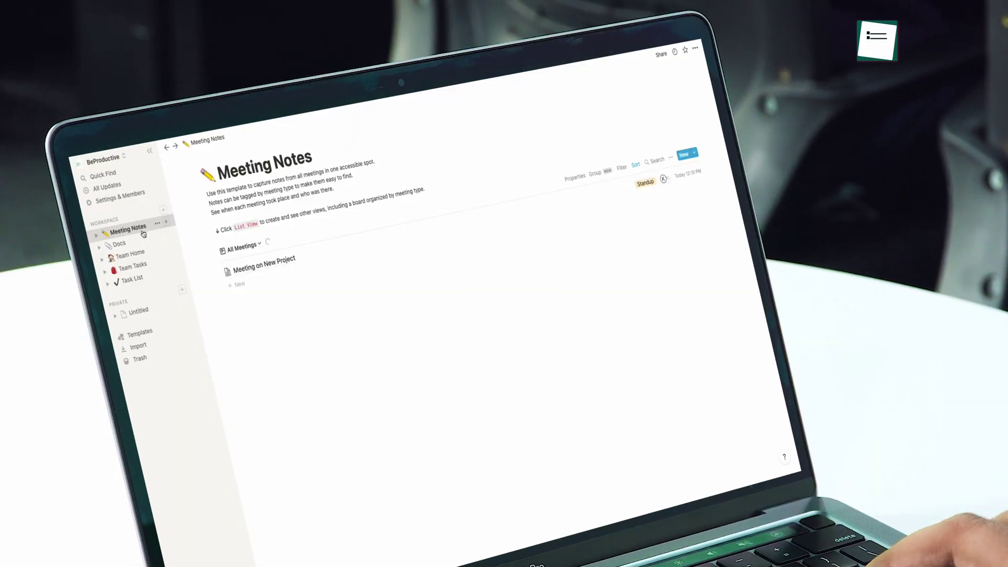
# Step: Preview Meeting on New Project, then view the Language & region and Appearance settings
pyautogui.click(261, 266)
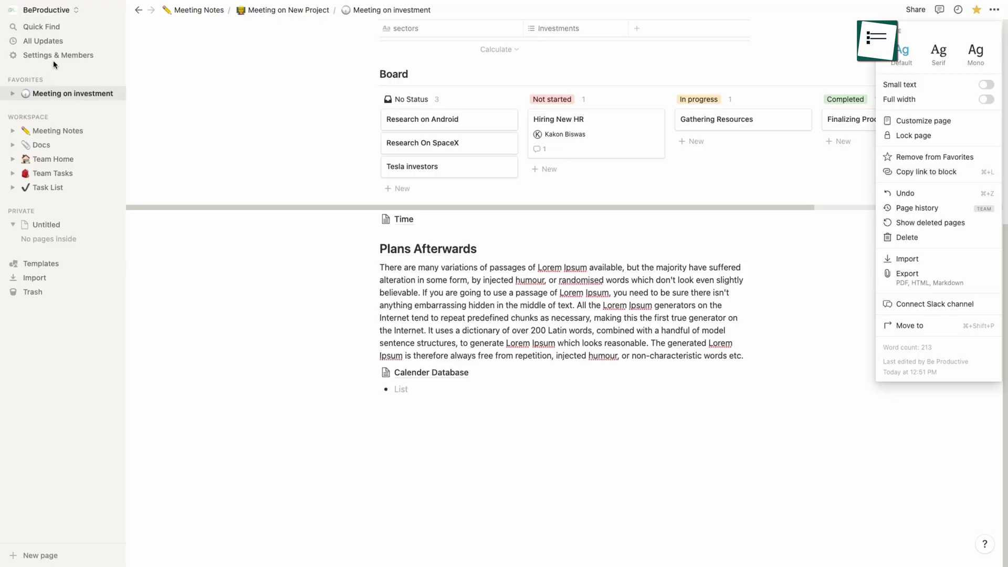
pyautogui.click(56, 57)
pyautogui.click(57, 57)
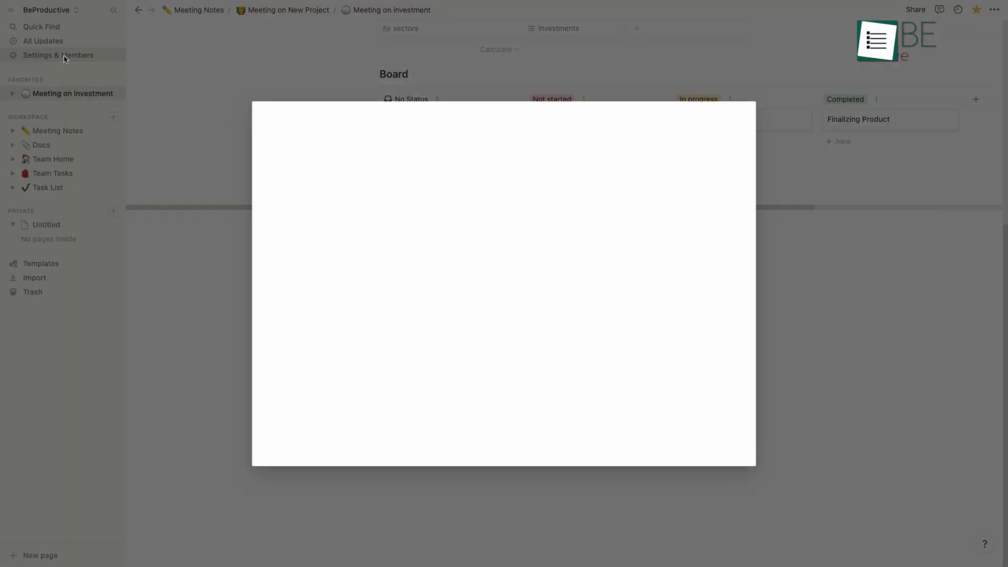
pyautogui.click(302, 176)
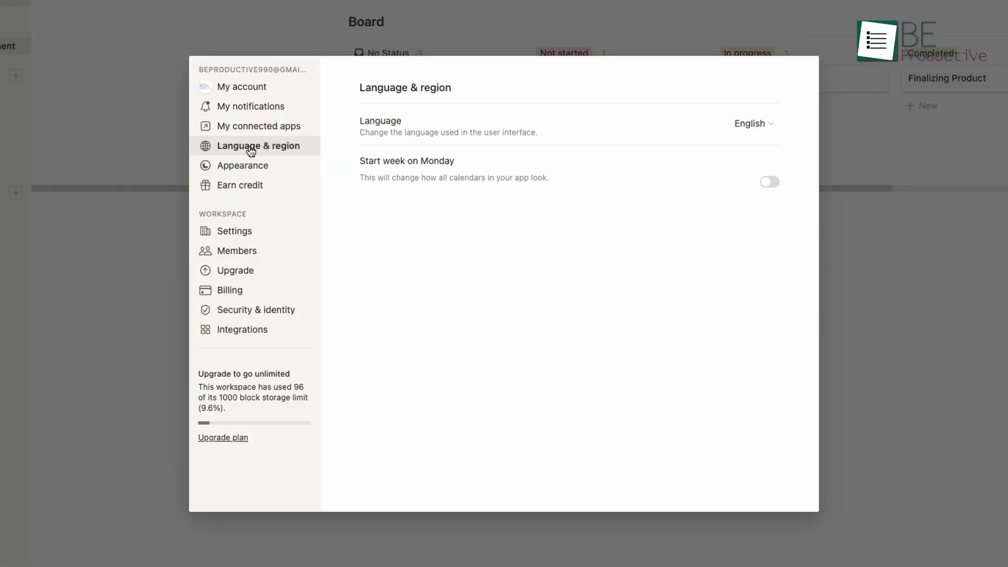
pyautogui.click(247, 168)
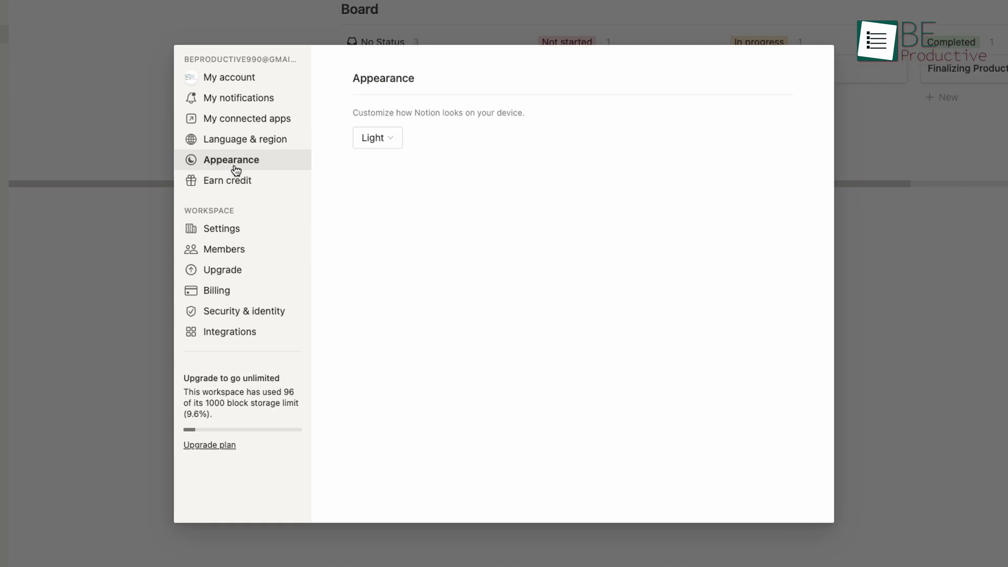
# Step: Review the Members list and a member's access choices without changes, then view Groups
pyautogui.click(224, 248)
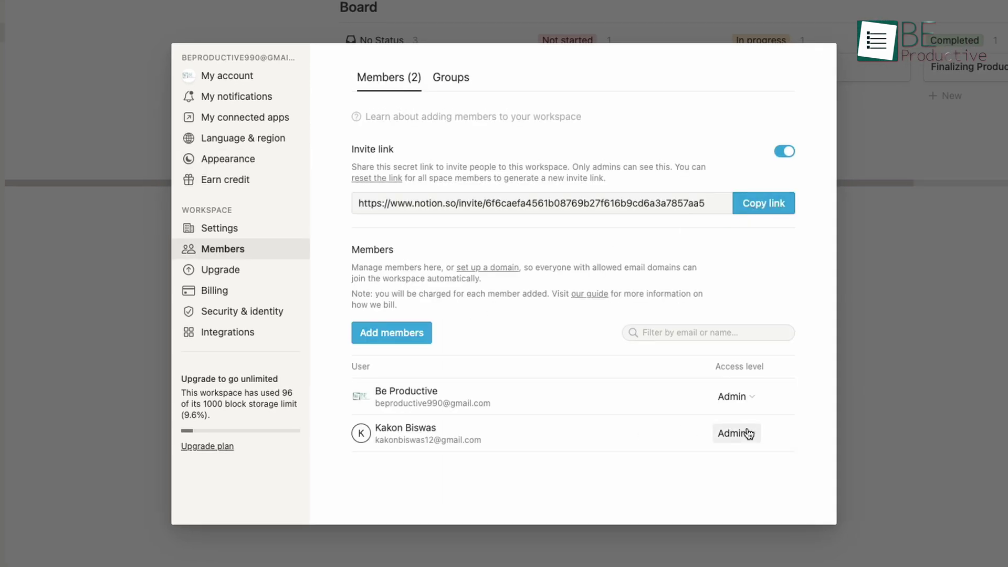
pyautogui.click(749, 433)
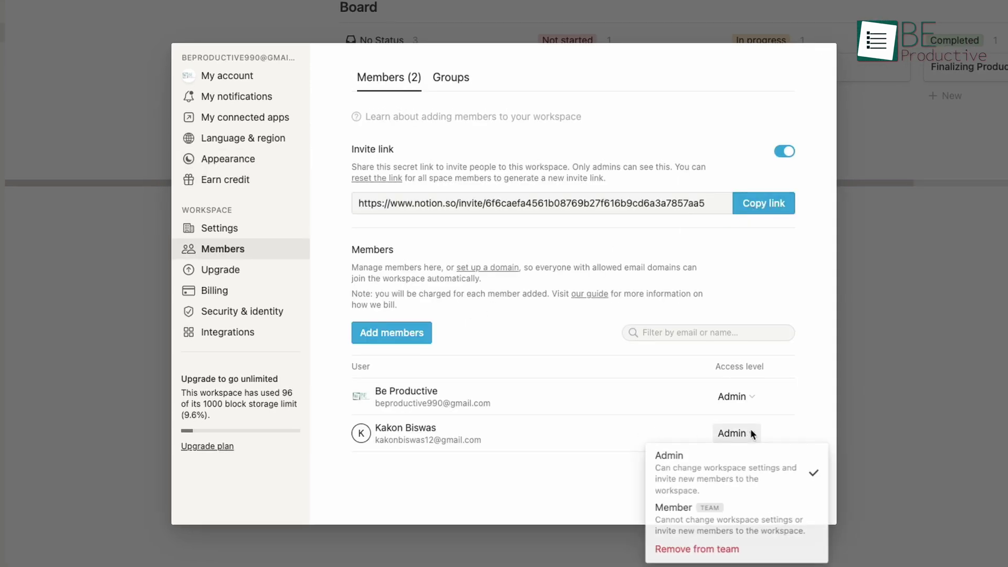
pyautogui.press('Escape')
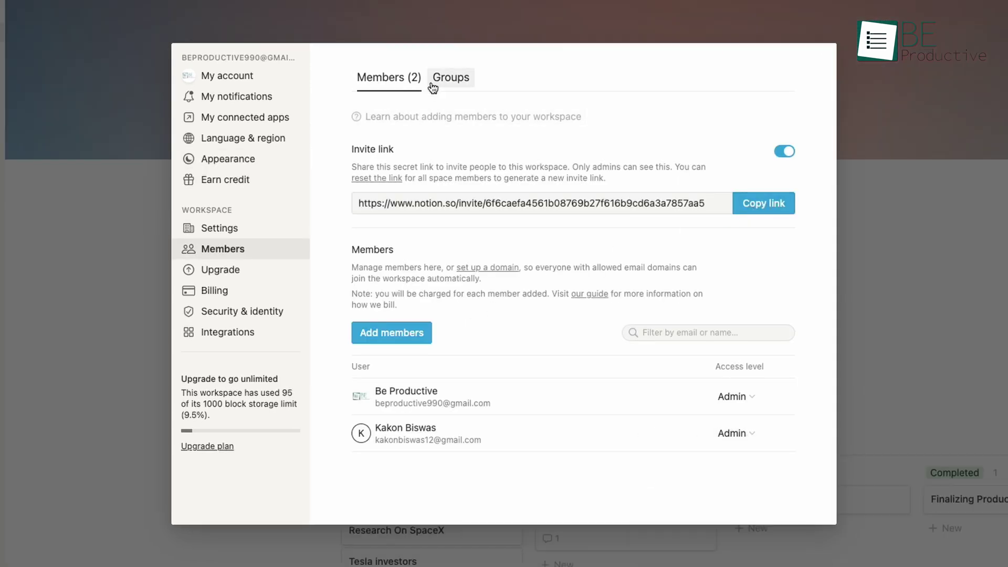
pyautogui.click(455, 84)
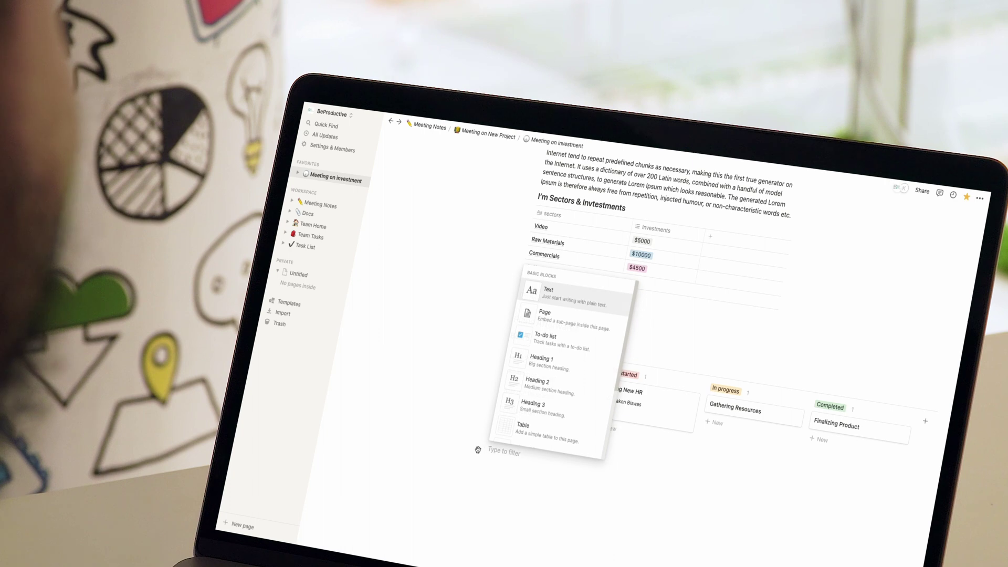
# Step: Scroll the block menu and bring up the upgrade-plan checkout from Billing
pyautogui.scroll(-5, 522, 428)
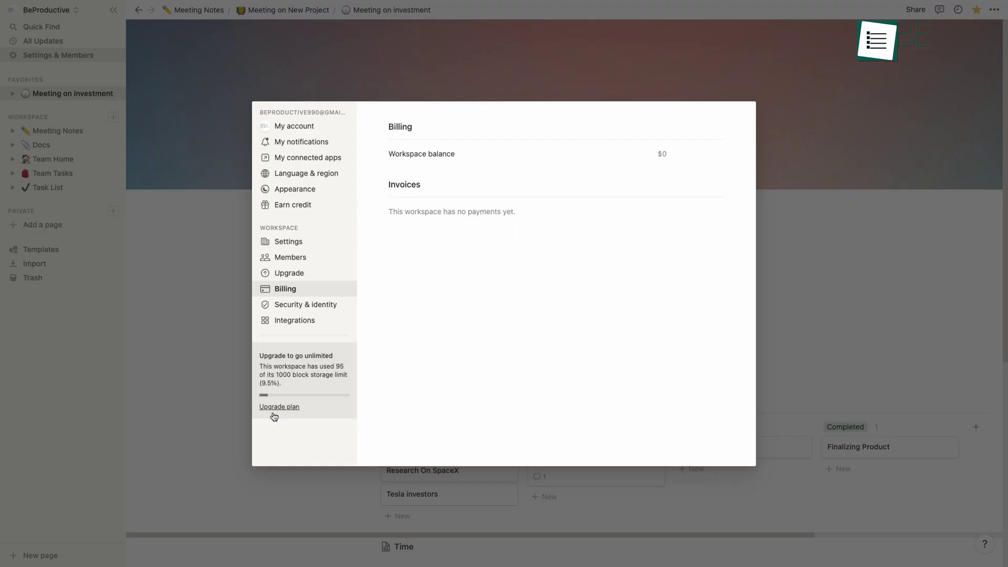
pyautogui.click(280, 406)
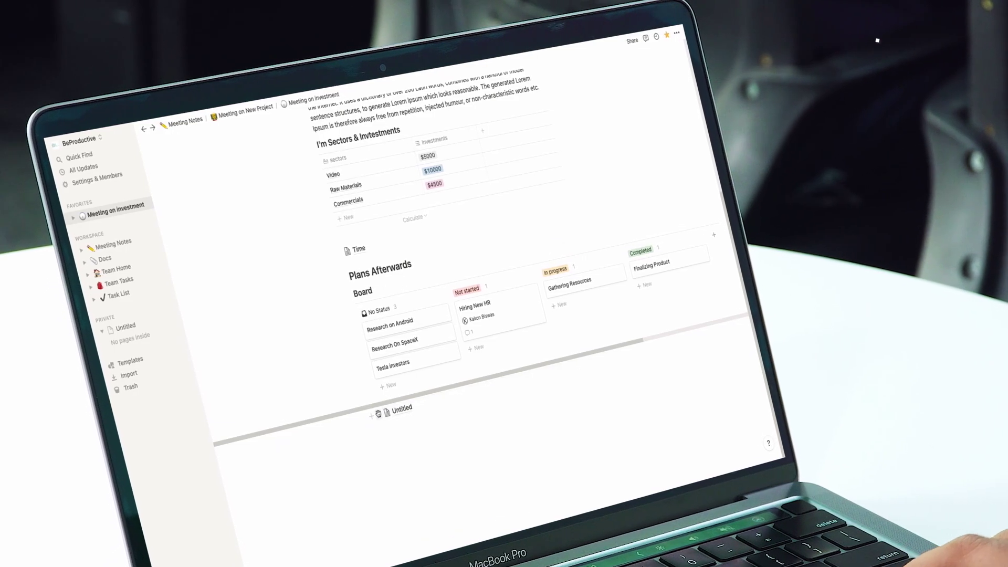
# Step: Open the Untitled sub-page showing the December 2021 calendar with Look up, Collect data, Analysis and Research entries
pyautogui.click(409, 412)
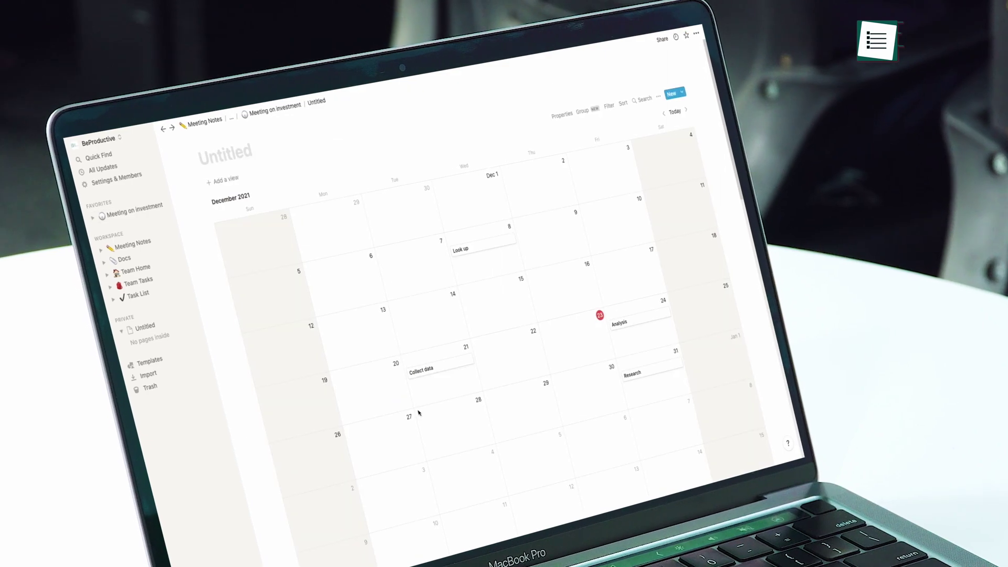